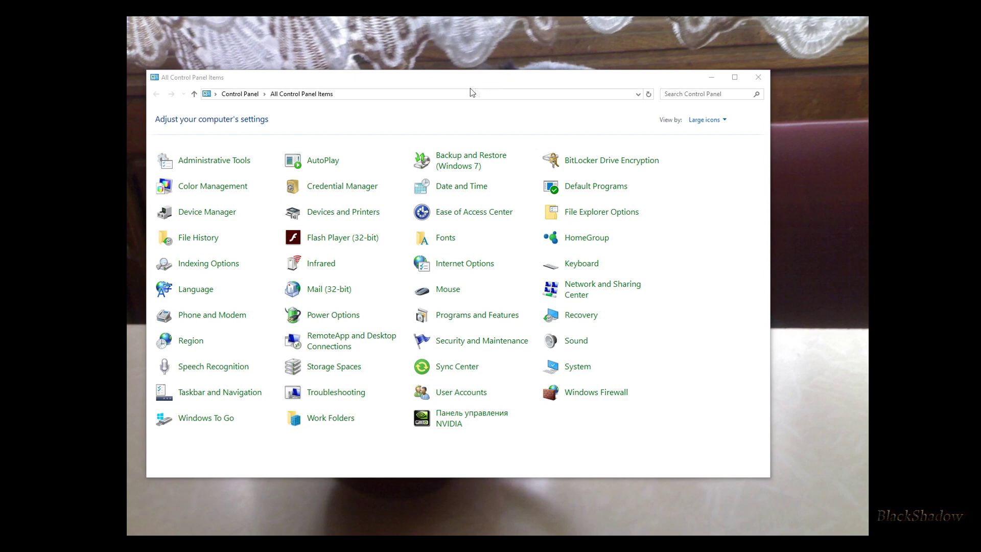
Open the NVIDIA Control Panel and show the program-specific 3D settings for Pro Evolution Soccer 2018.
mouse_move(410, 82)
left_mouse_down()
mouse_move(424, 81)
mouse_move(412, 80)
left_mouse_up()
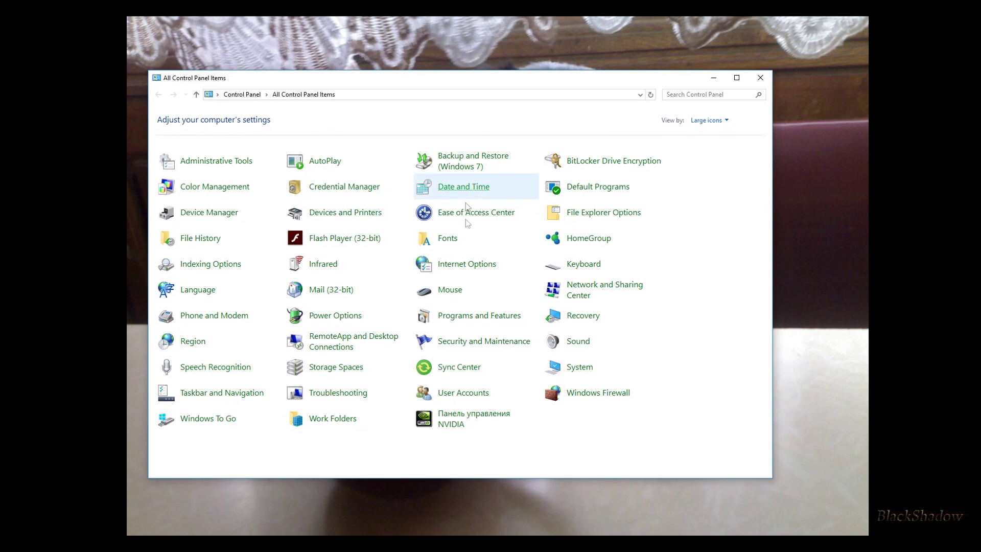
left_click(451, 422)
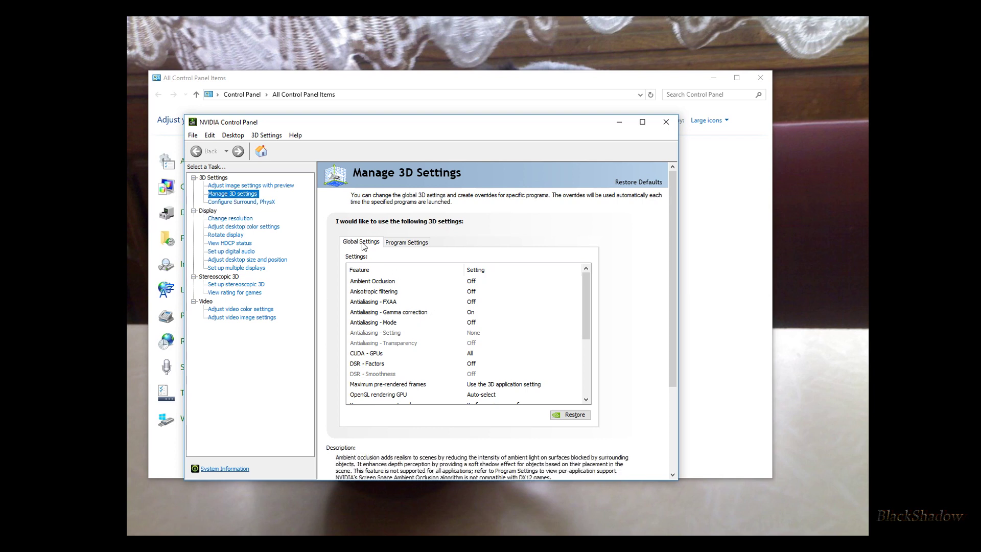
left_click(411, 242)
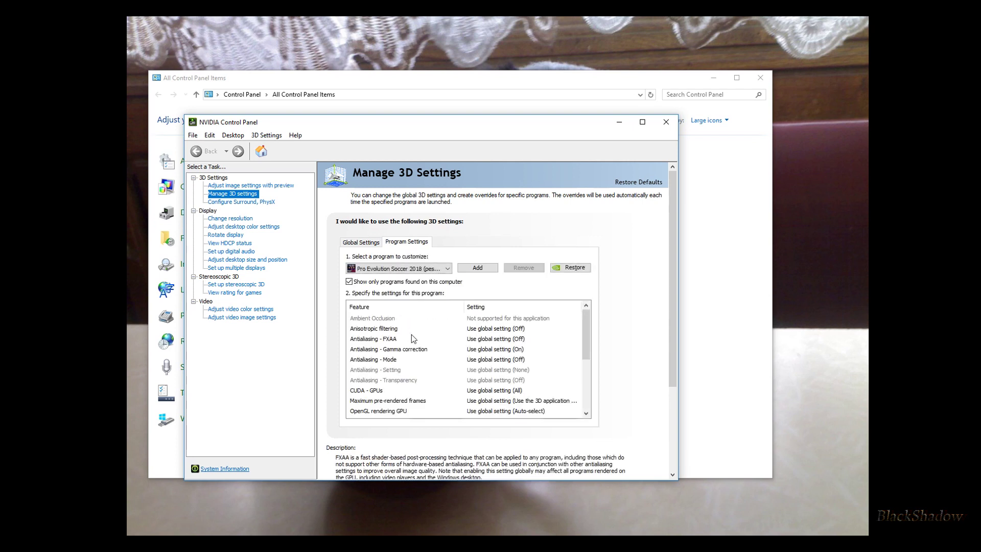
scroll(410, 336, "down", 5)
scroll(414, 331, "up", 5)
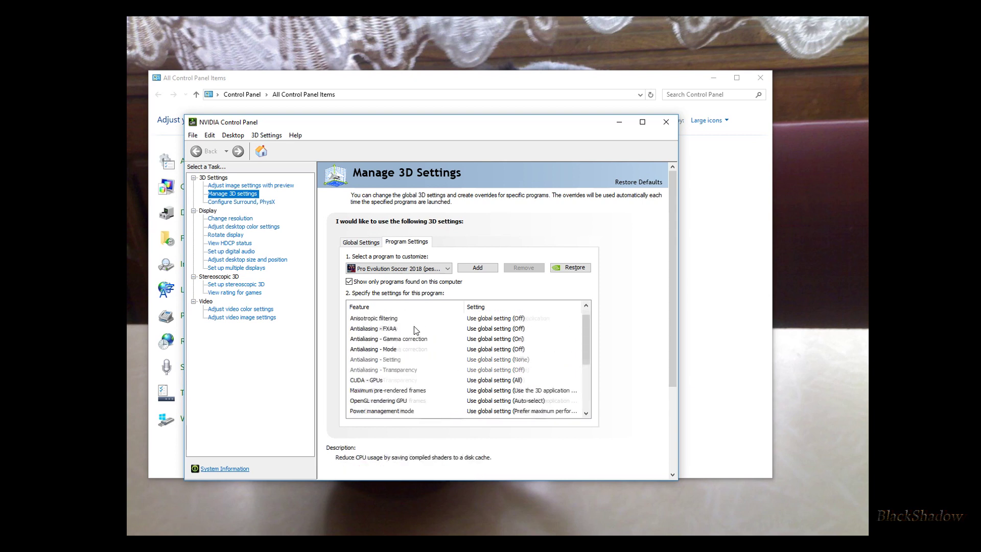
Look through the list of customizable programs and the dialog for adding a program, leaving Pro Evolution Soccer 2018 selected.
left_click(447, 272)
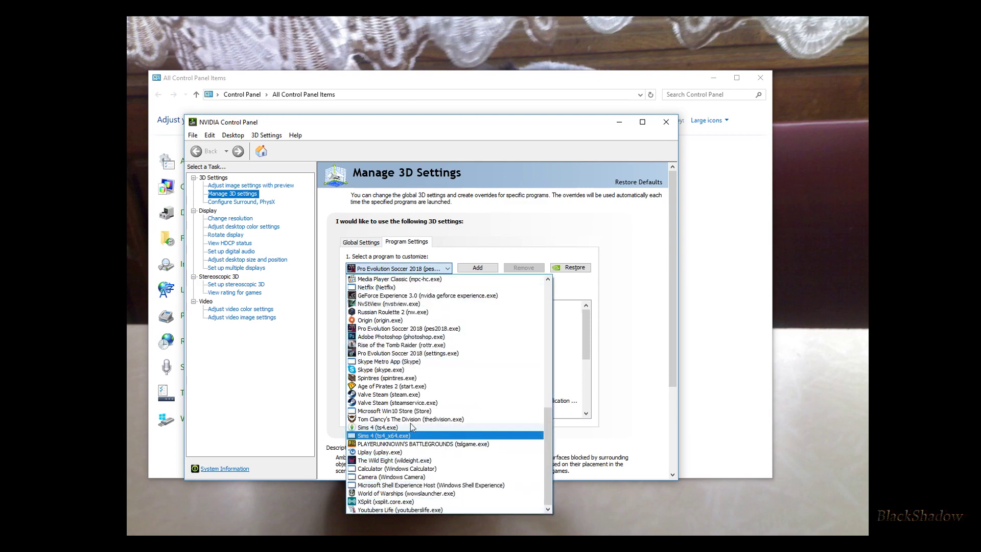
left_click(450, 269)
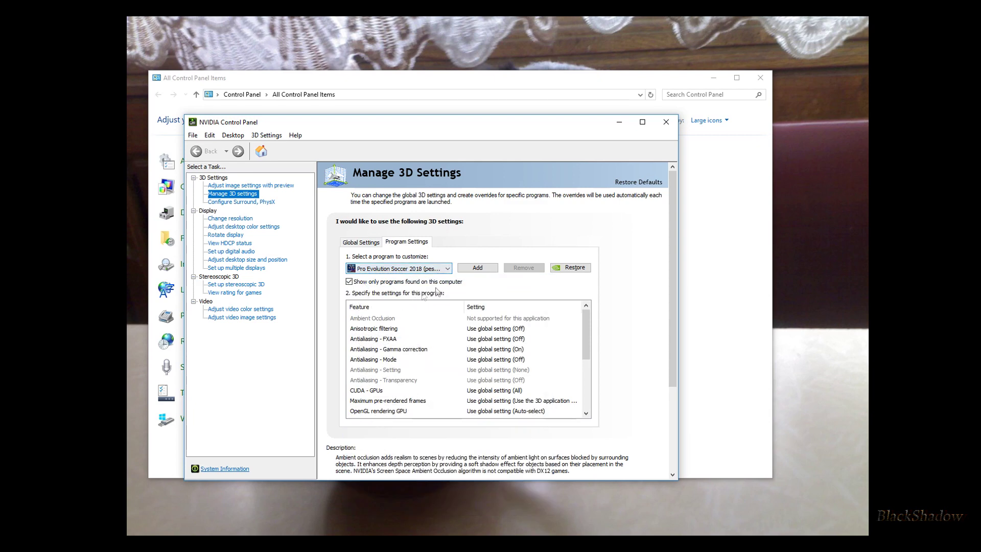
left_click(449, 270)
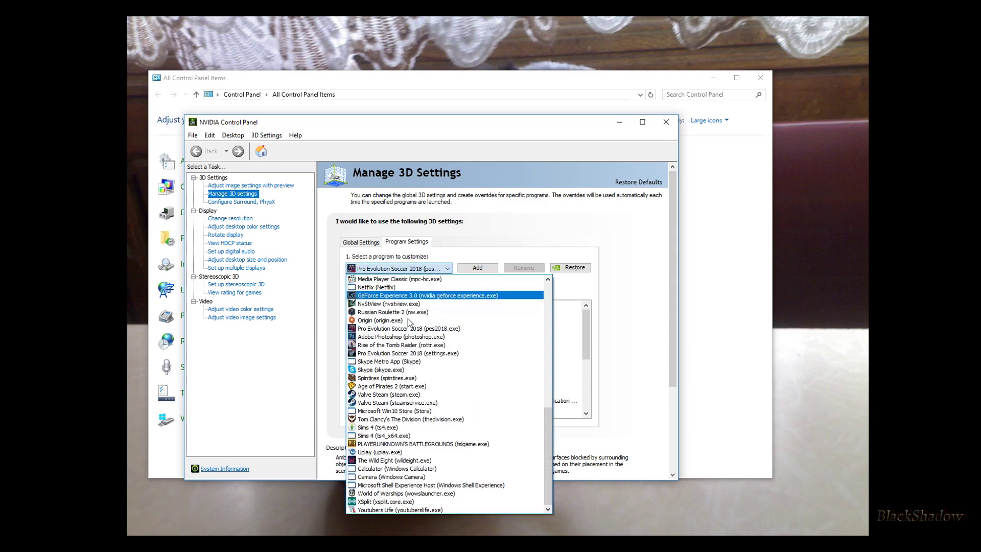
left_click(448, 271)
left_click(484, 266)
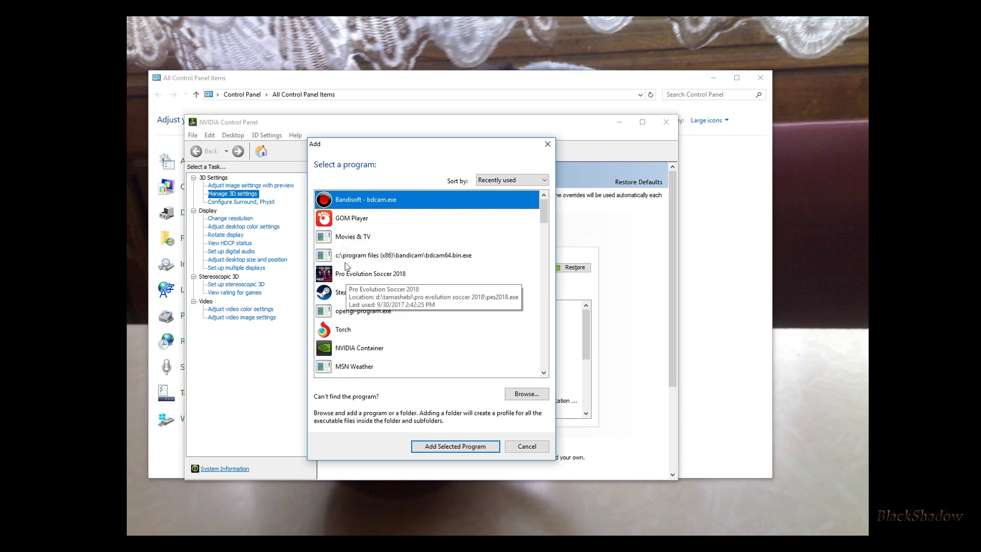
left_click(547, 144)
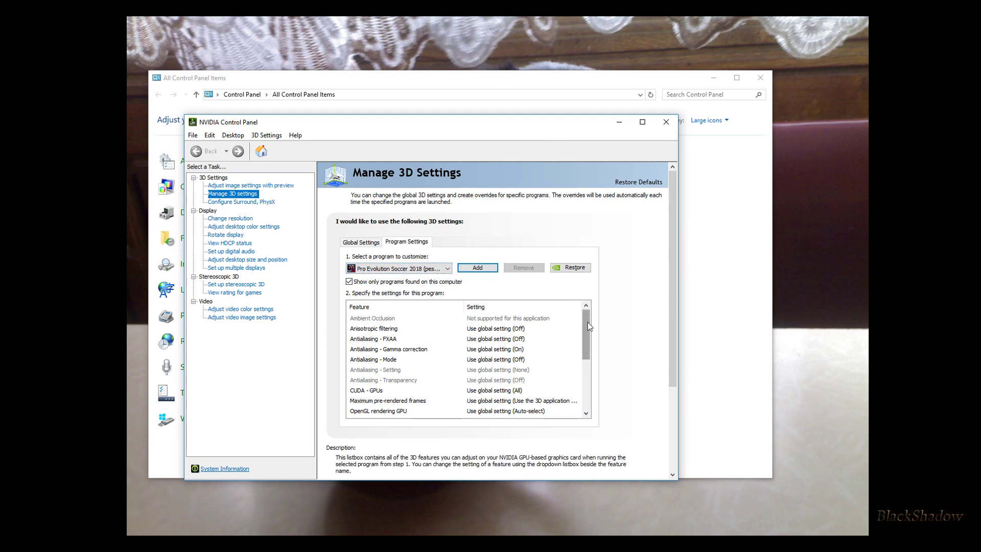
Check the available Vertical sync options for Pro Evolution Soccer 2018, keep On, and close the NVIDIA Control Panel.
scroll(386, 362, "down", 3)
scroll(387, 362, "down", 1)
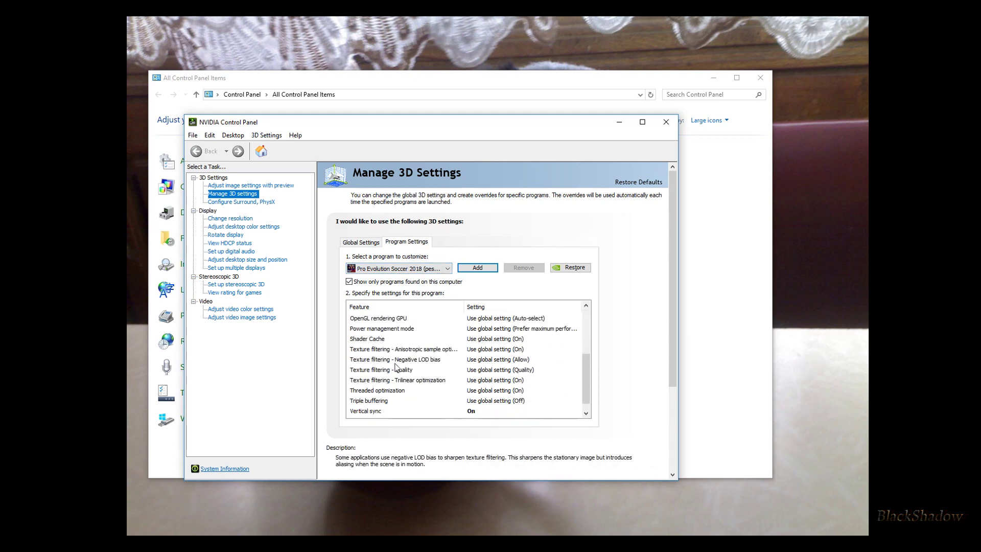
mouse_move(590, 371)
left_mouse_down()
mouse_move(585, 346)
mouse_move(575, 383)
left_mouse_up()
left_click(362, 403)
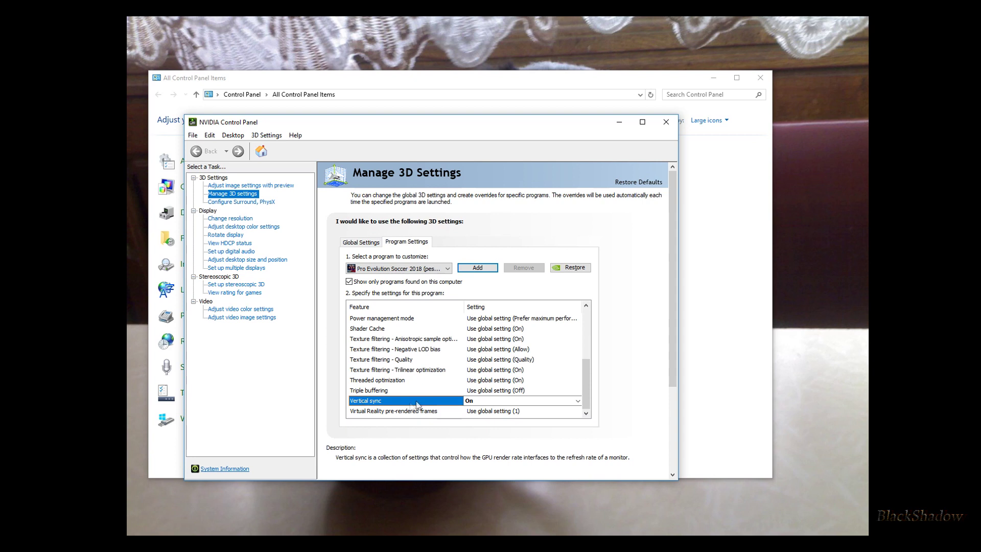
left_click(482, 402)
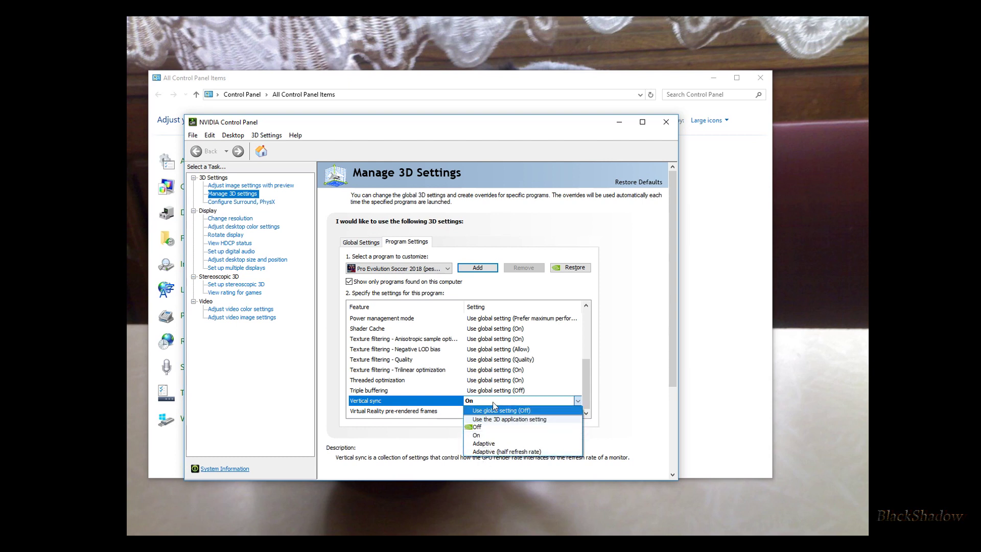
left_click(485, 403)
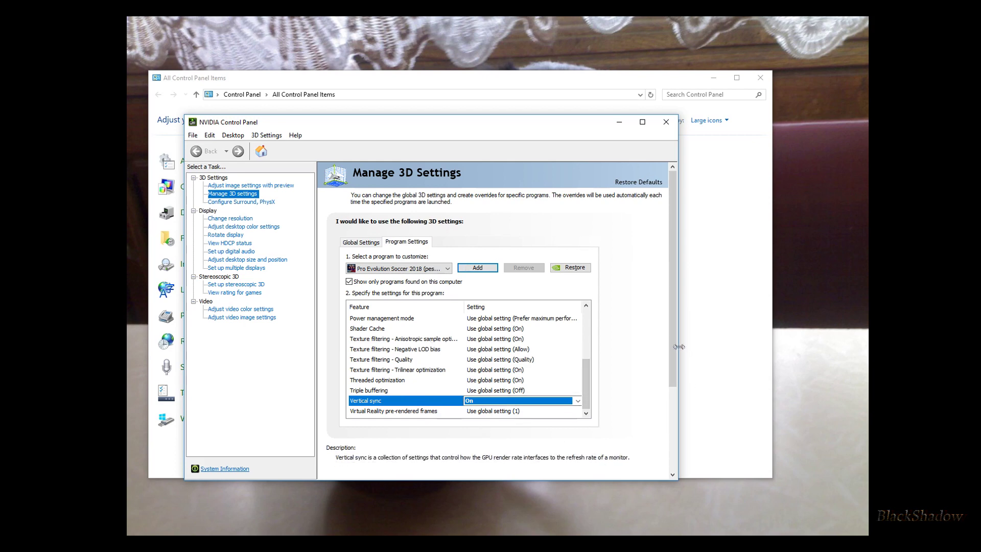
left_click_drag(674, 343, 672, 292)
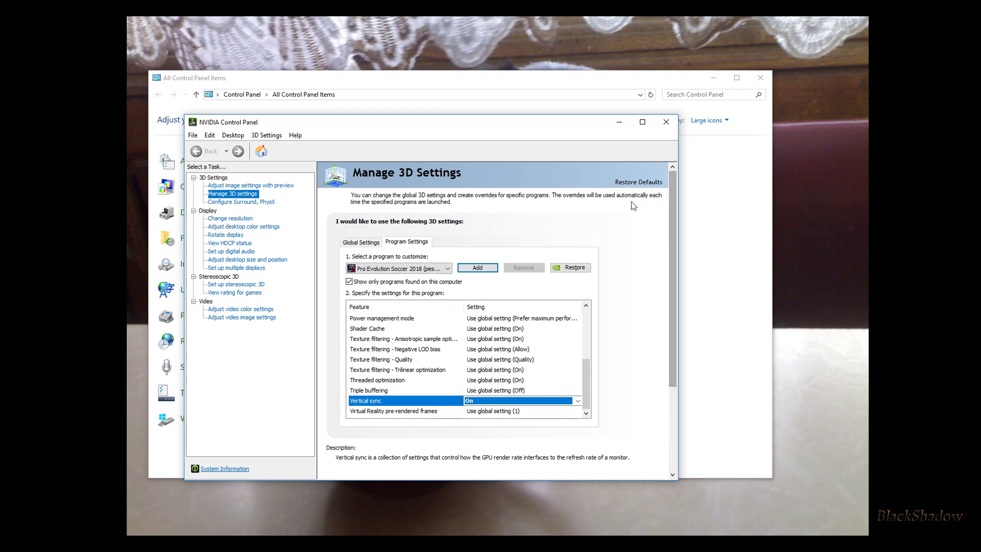
left_click(665, 123)
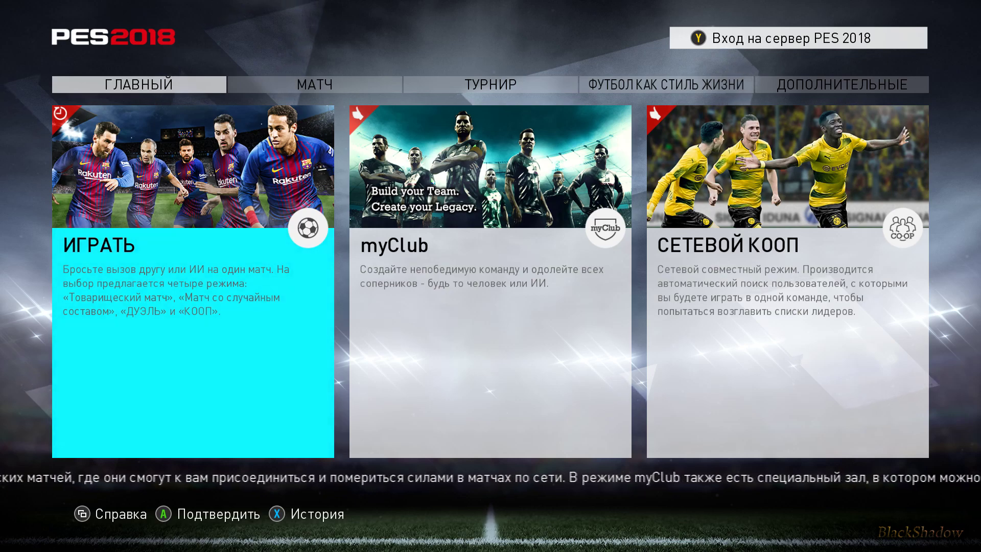
Switch to PES 2018 and open Системные параметры in the ДОПОЛНИТЕЛЬНЫЕ section.
key("e")
key("e")
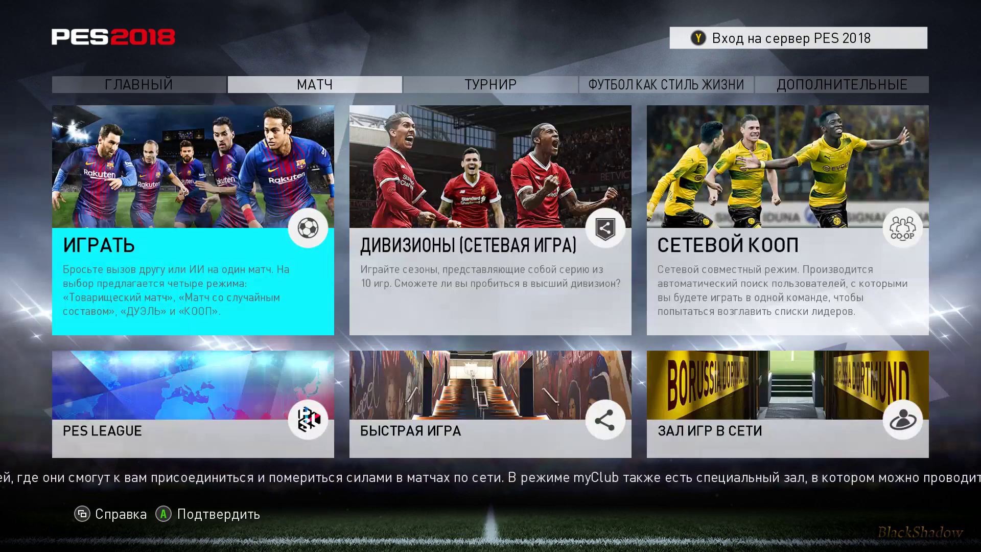
key("e")
key("e")
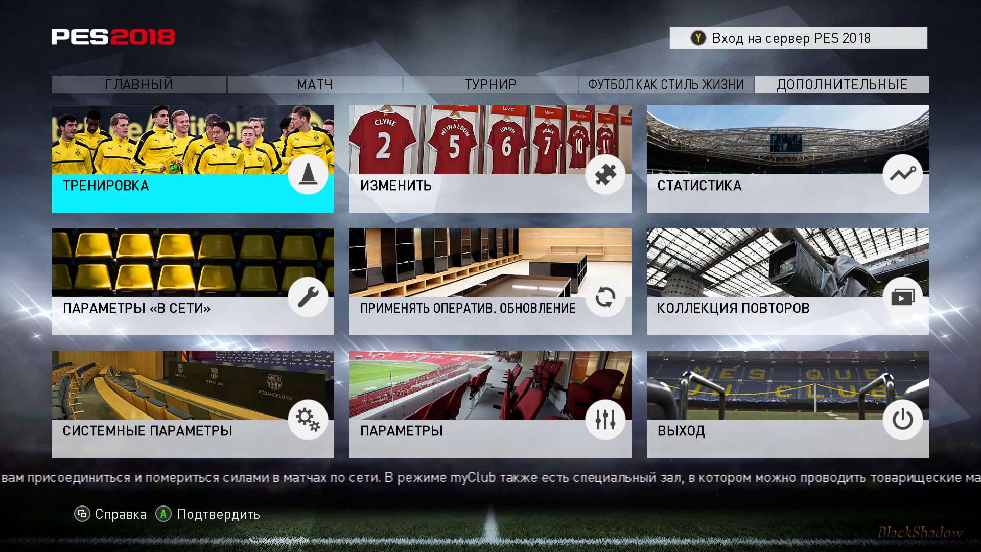
key("Down")
key("Down")
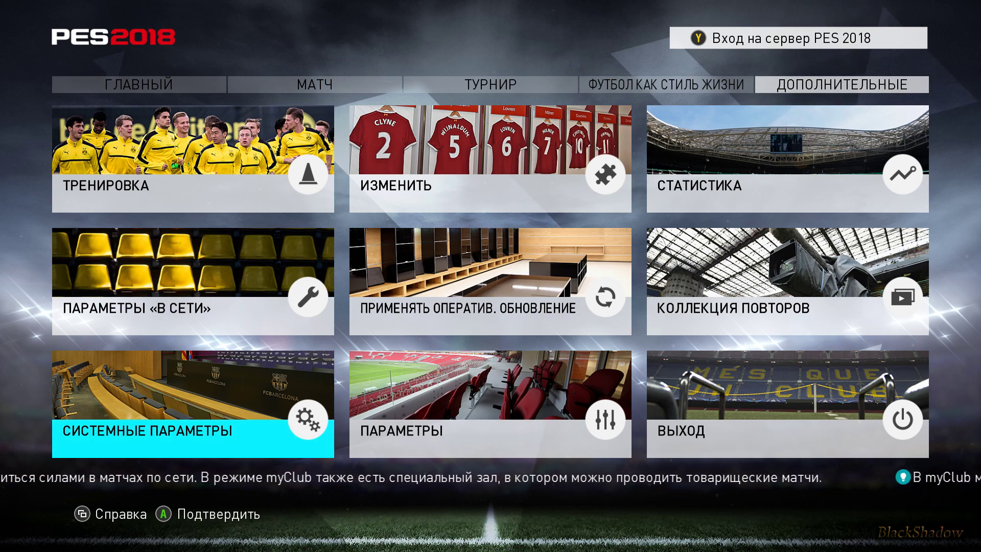
key("Up")
key("Down")
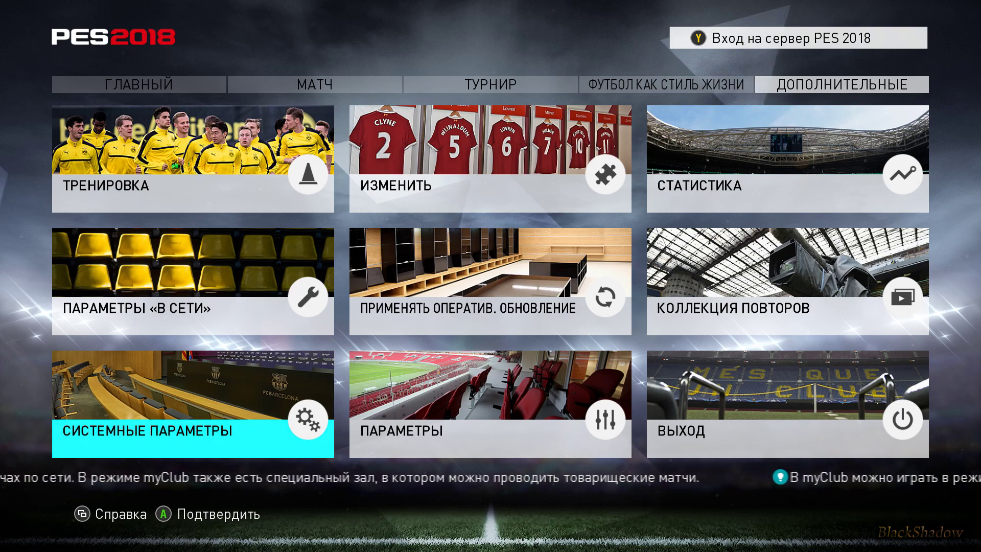
key("Return")
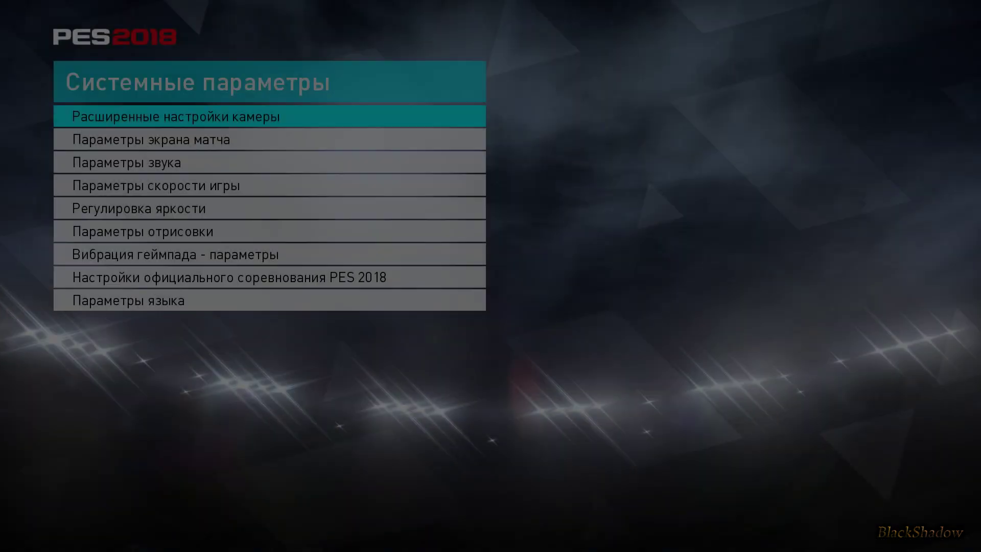
Open Параметры отрисовки from the system settings list.
key("Down")
key("Down")
key("Down")
key("Down")
key("Down")
key("Down")
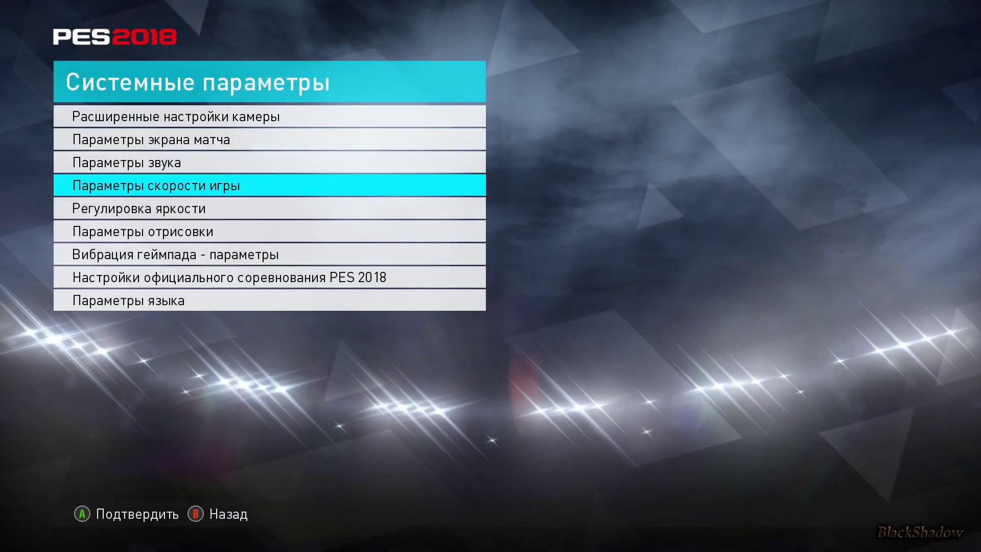
key("Up")
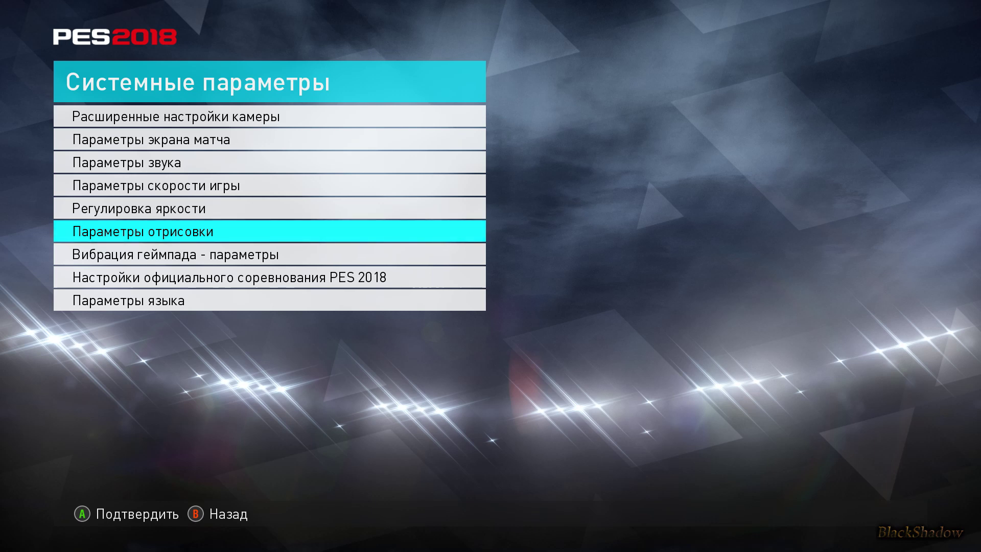
key("Return")
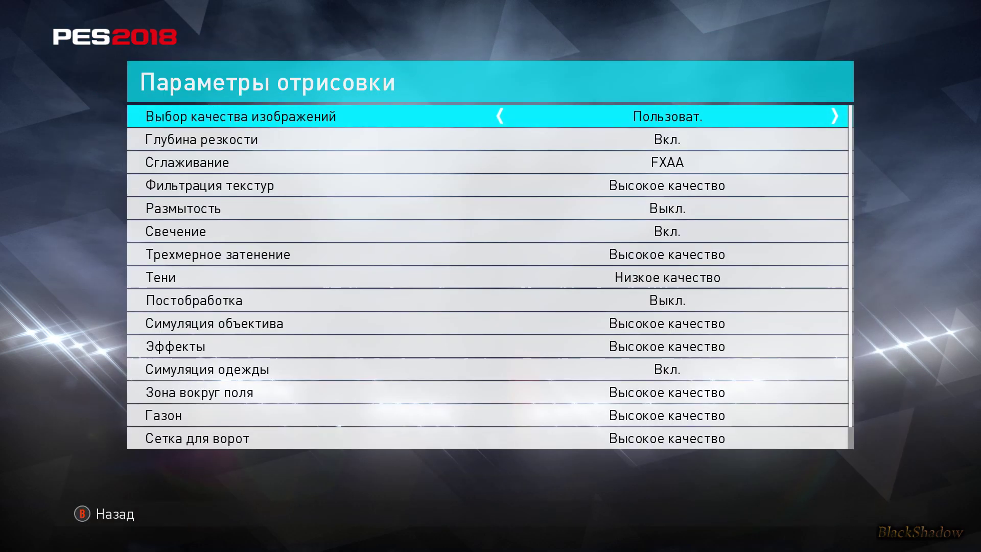
Review all rendering settings from Выбор качества изображений down to Зрители and return to the first one.
key("Down")
key("Down")
key("Down")
key("Down")
key("Down")
key("Down")
key("Down")
key("Down")
key("Down")
key("Down")
key("Down")
key("Down")
key("Down")
key("Down")
key("Down")
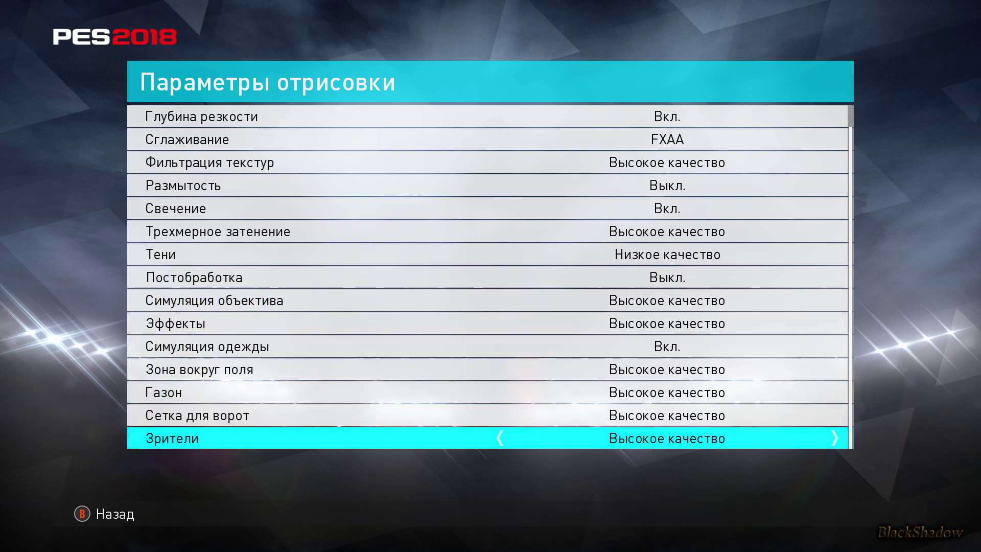
key("Up")
key("Up")
key("Up")
key("Up")
key("Up")
key("Up")
key("Up")
key("Up")
key("Up")
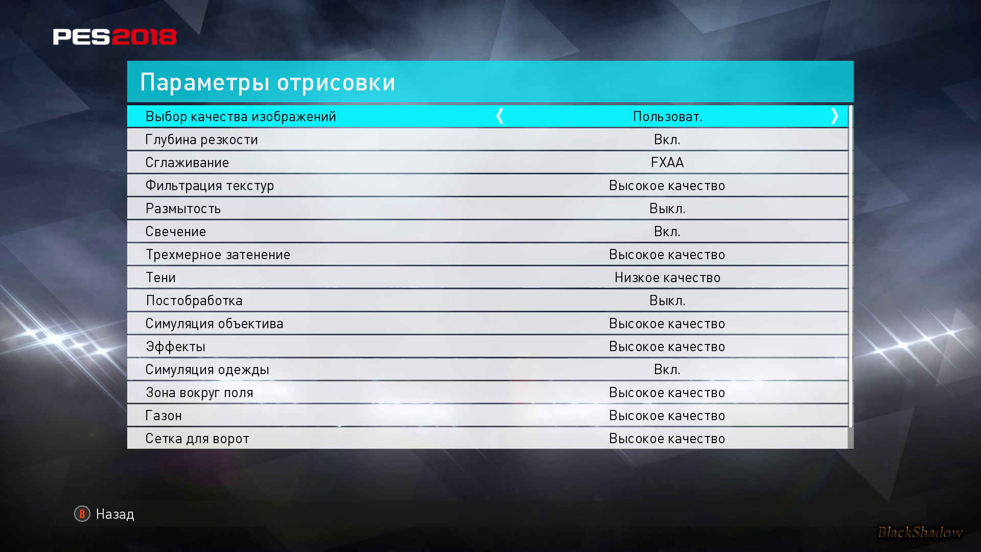
Try the TAA option for Сглаживание, then restore FXAA.
left_click(357, 139)
left_click(358, 162)
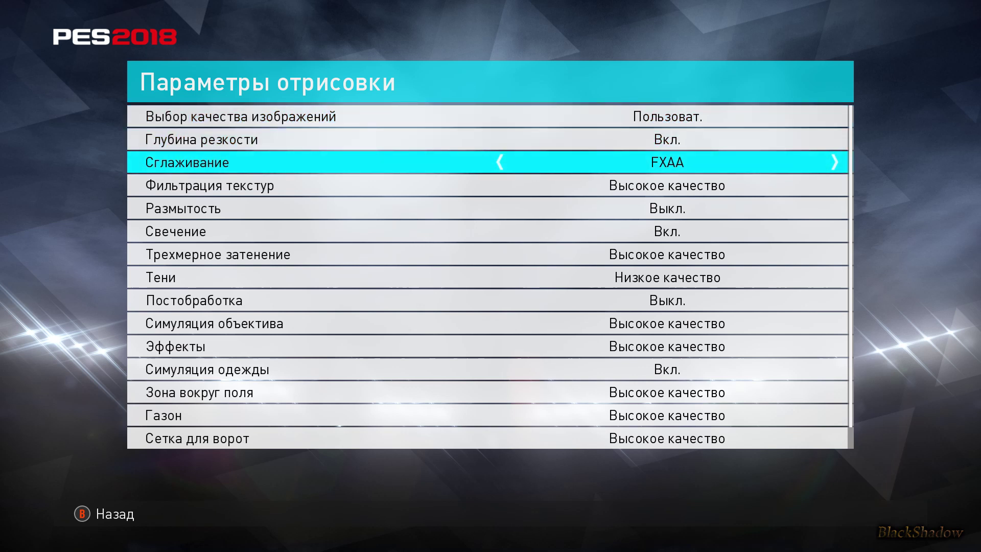
key("Right")
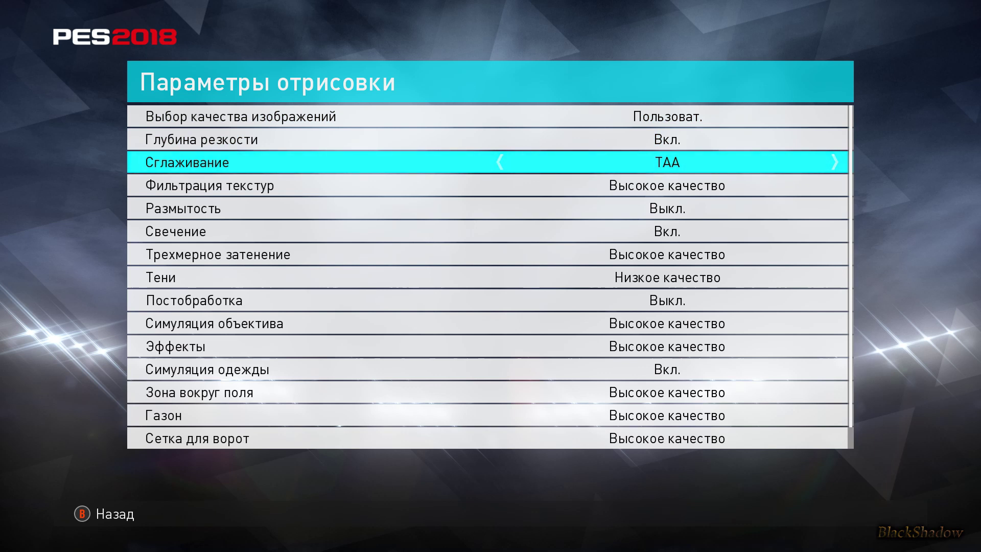
key("Left")
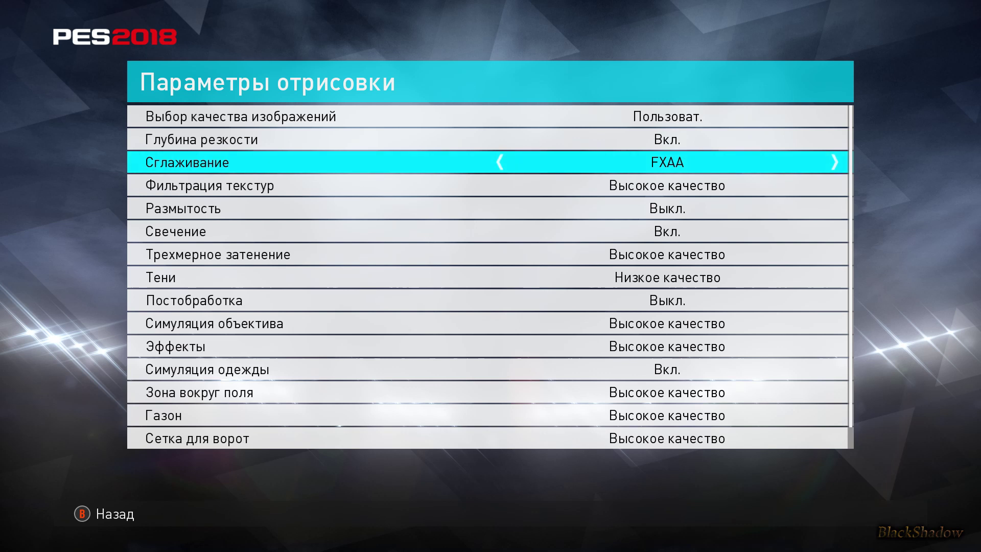
Examine the rendering options from Фильтрация текстур to Зона вокруг поля and go back up to Свечение.
key("Down")
key("Down")
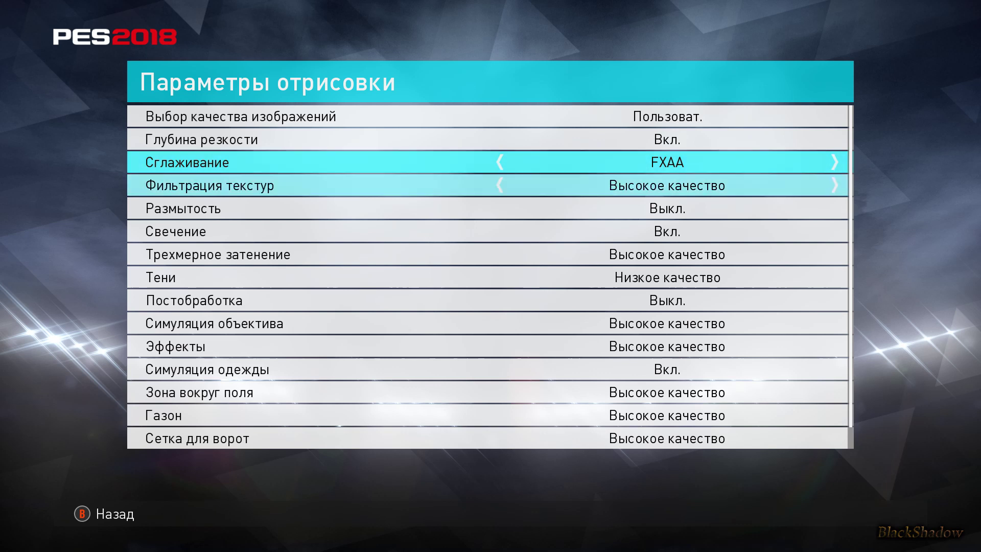
key("Down")
key("Down")
key("Down")
key("Down")
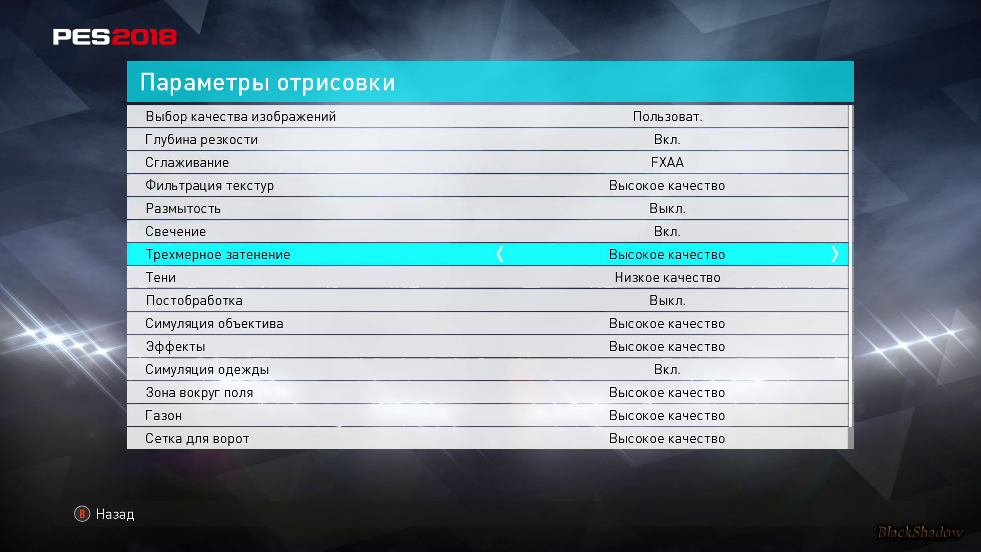
key("Down")
key("Down")
key("Down")
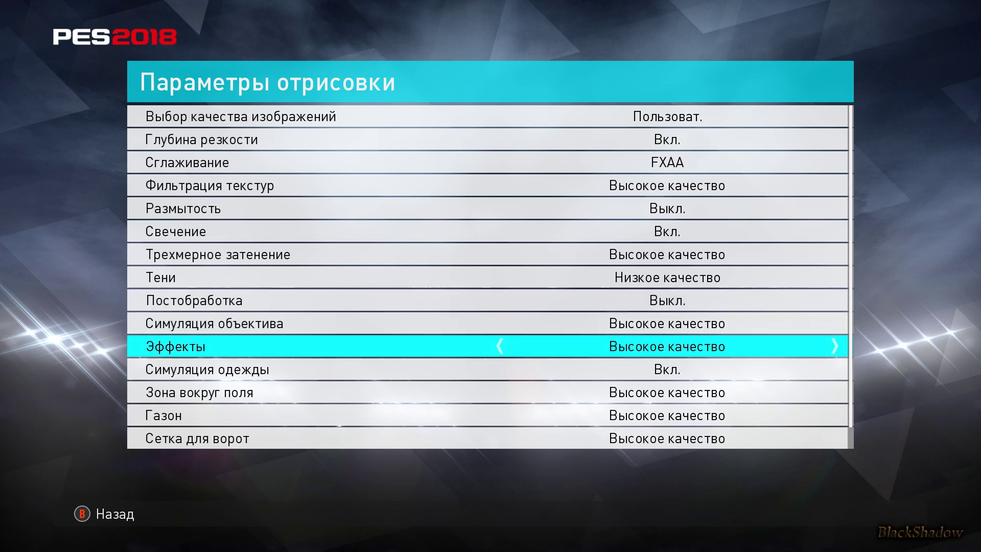
key("Down")
key("Down")
key("Down")
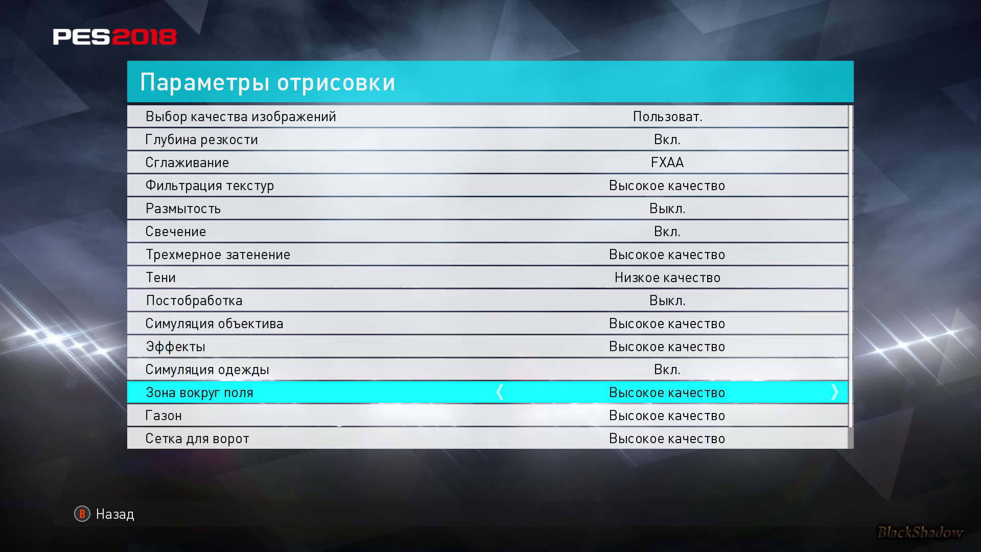
key("Up")
key("Up")
key("Up")
key("Up")
key("Up")
key("Up")
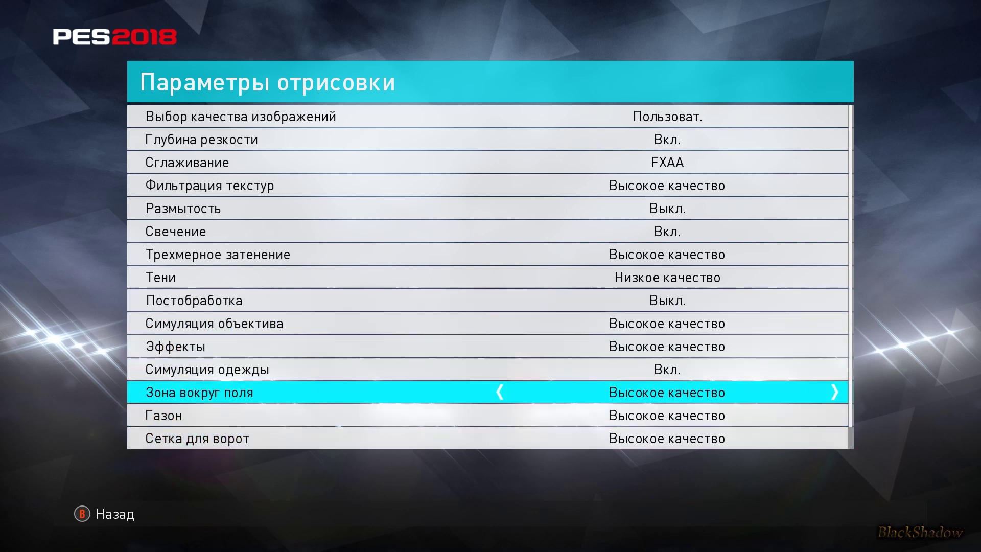
key("Up")
key("Up")
key("Up")
key("Up")
key("Up")
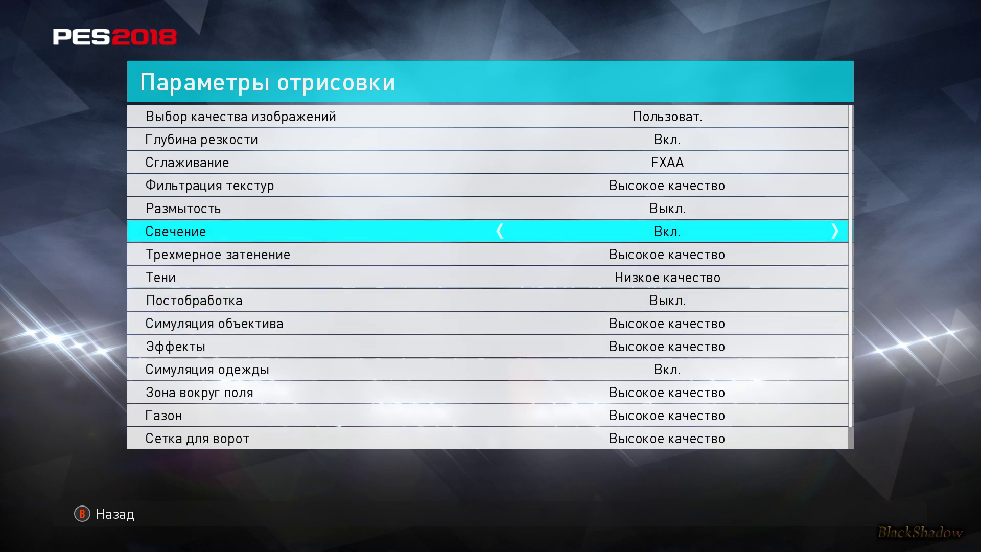